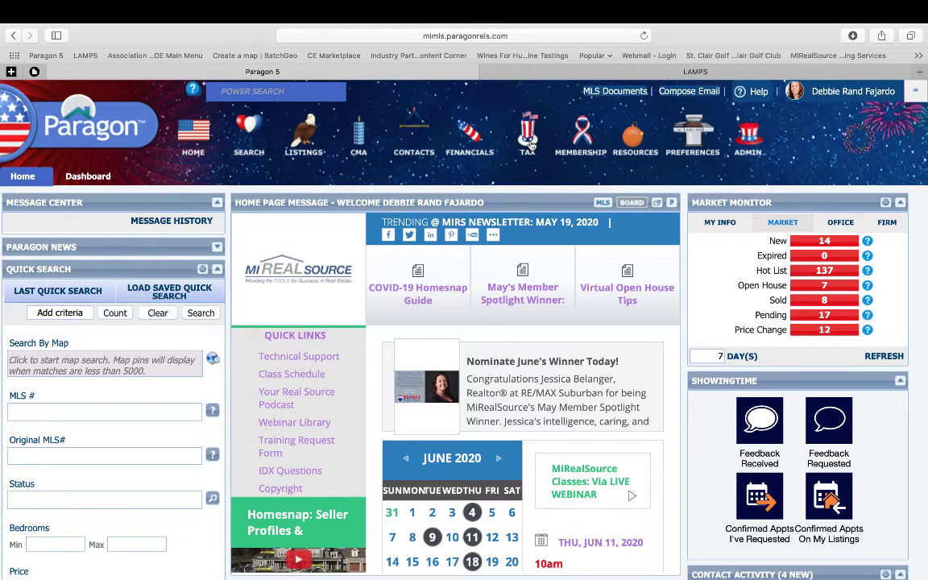
Step: Open the Realist tax search and run the saved search Class Test 11 12 19 with its Polygon2 map area
mouse_move(530, 143)
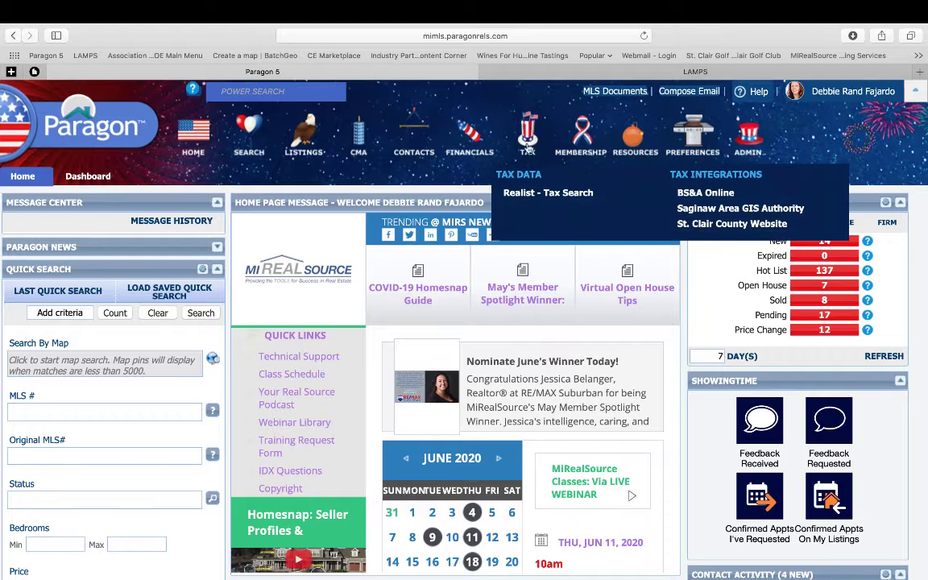
click(531, 193)
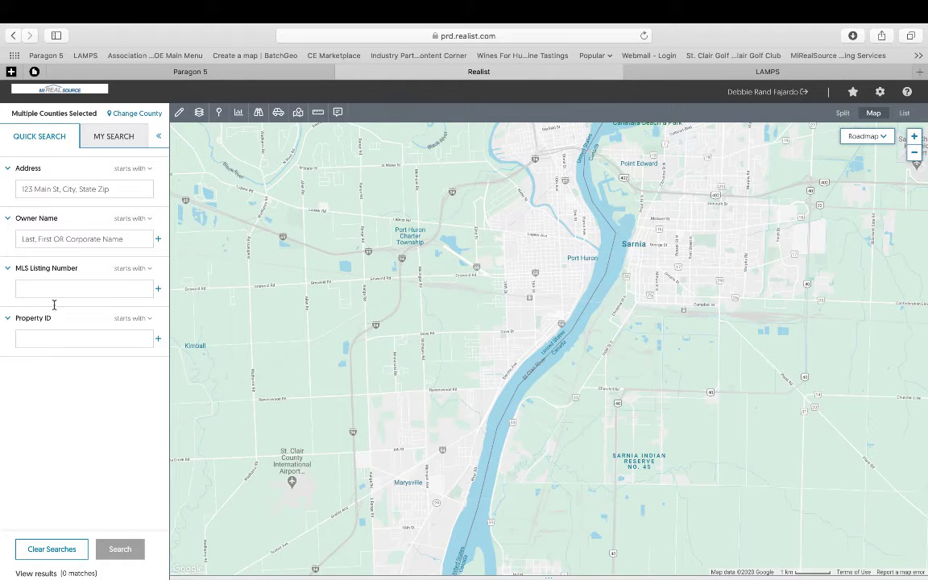
click(115, 138)
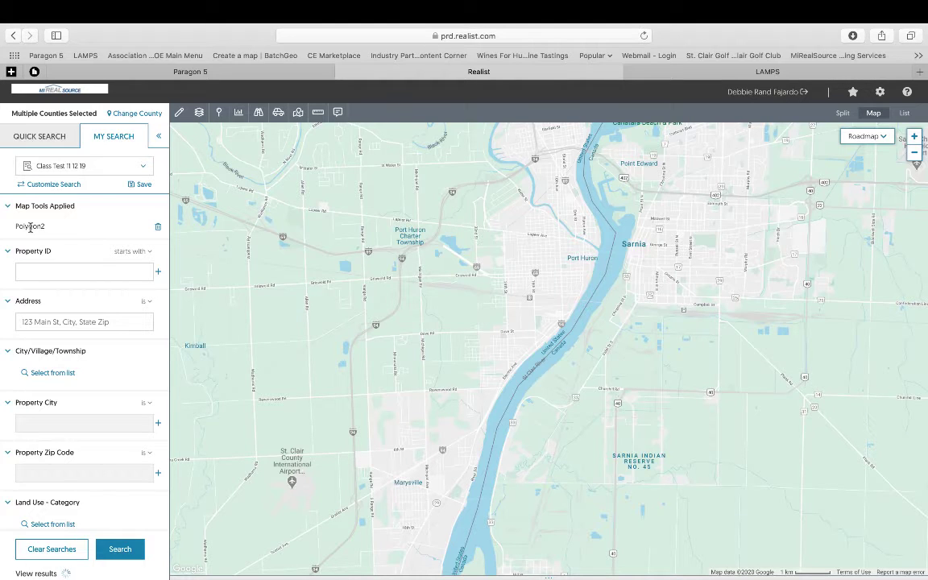
click(118, 551)
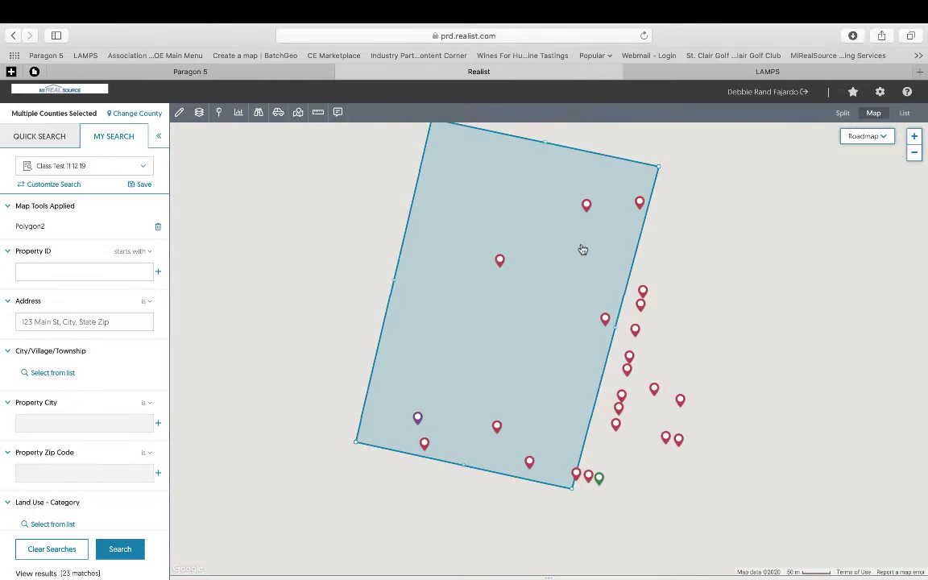
Step: Inspect the Polygon2 shape's details on the map and look through the saved search's criteria
click(582, 250)
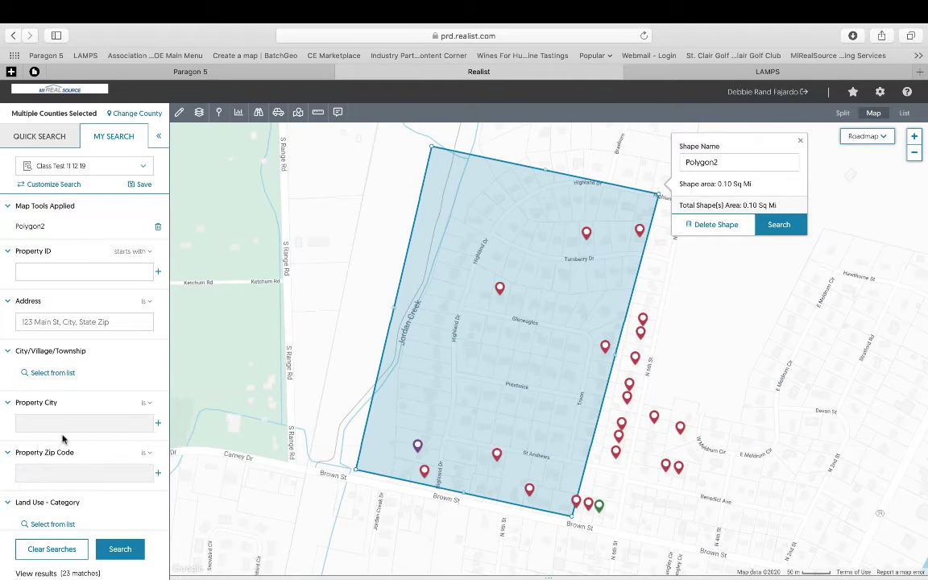
scroll(63, 403, down, 2)
scroll(62, 435, down, 5)
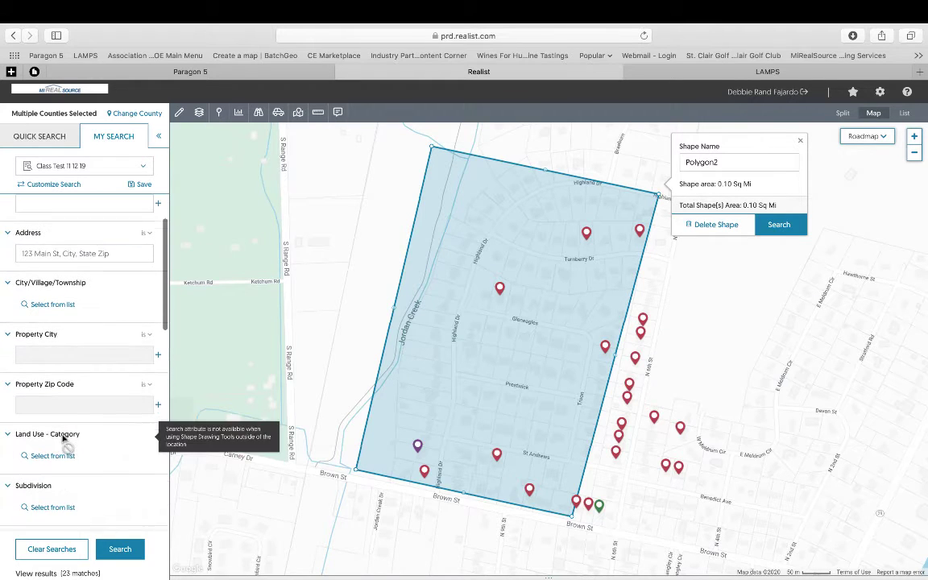
scroll(58, 424, down, 2)
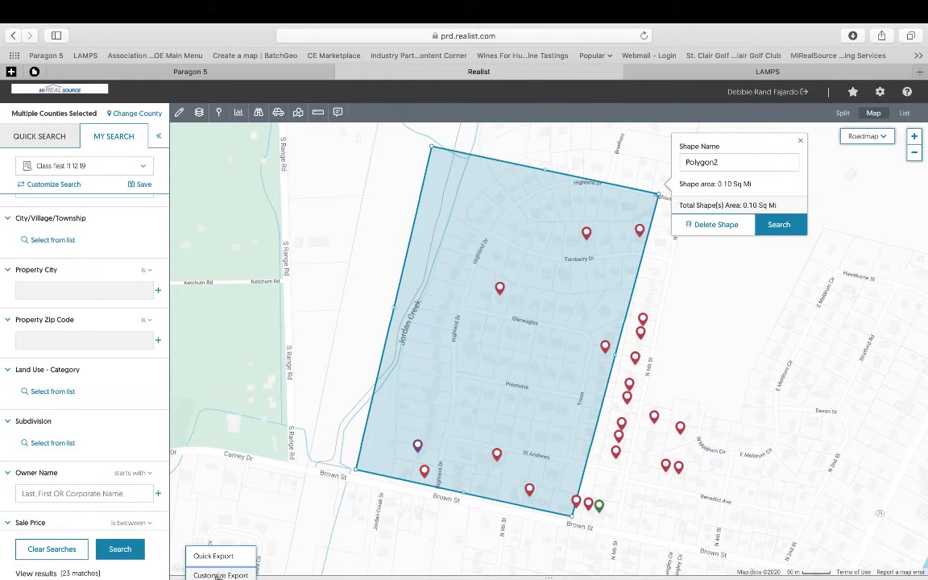
Step: Start a custom export with Owner First Name, Owner Name, and Taxpayer Address City & State, Address ZIP + 4 Code, Mail City, Name and State
click(217, 576)
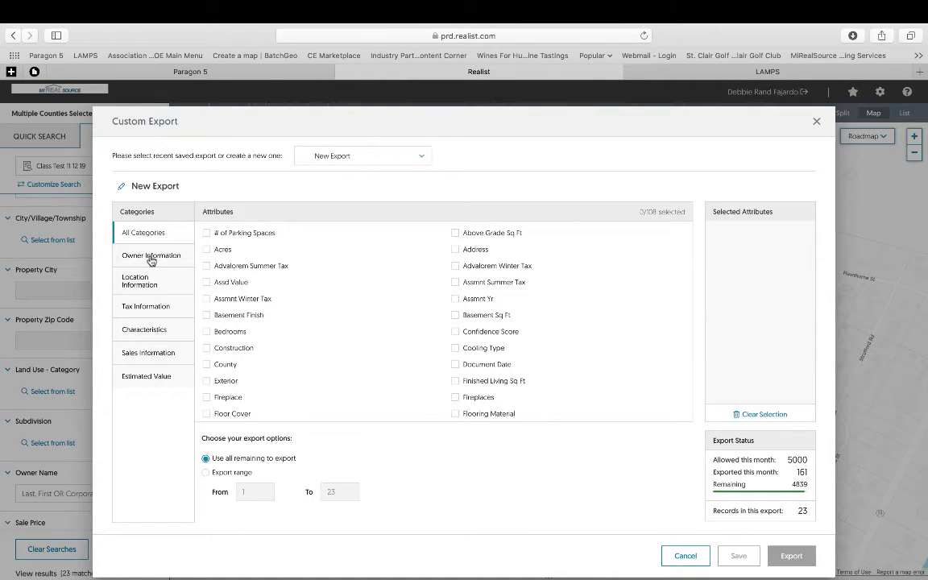
click(139, 257)
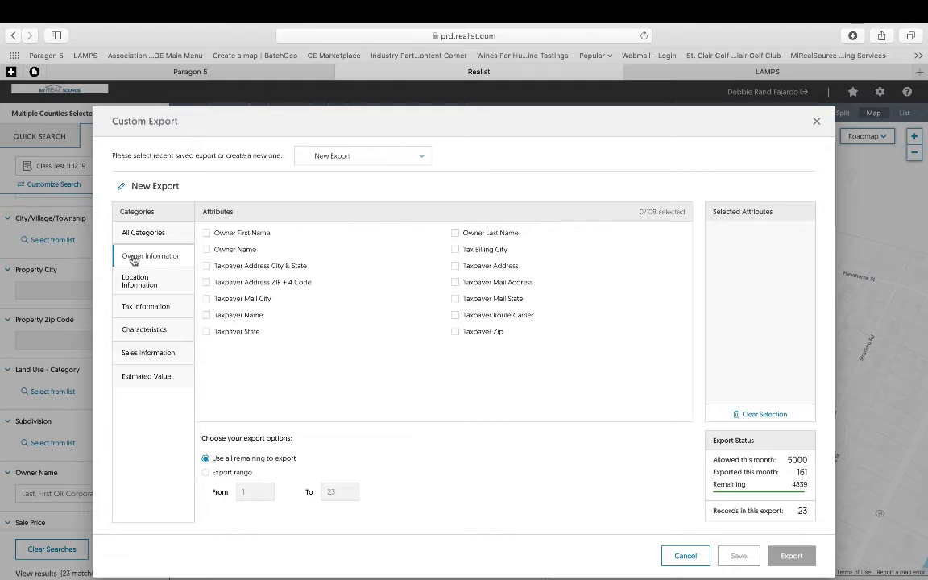
click(206, 233)
click(206, 250)
click(206, 266)
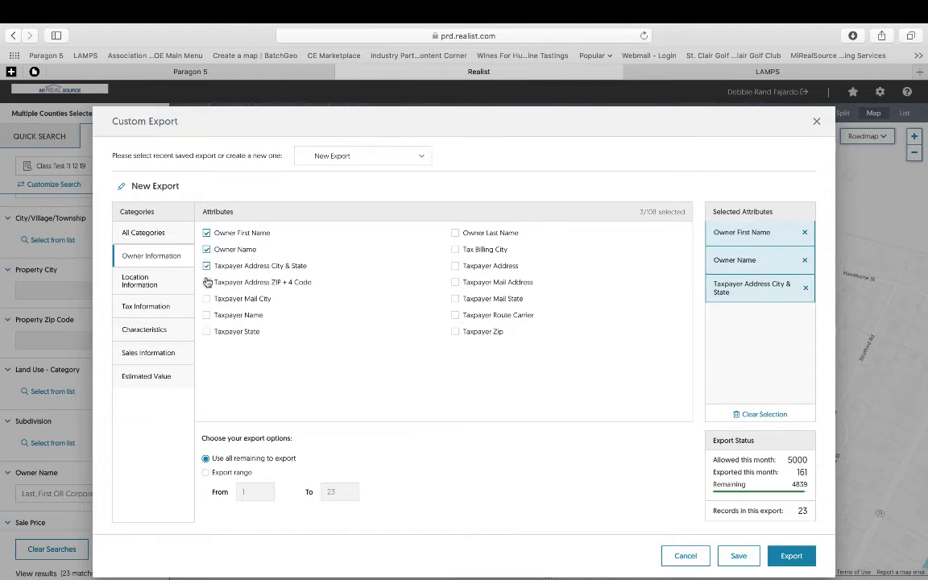
click(206, 282)
click(206, 299)
click(207, 315)
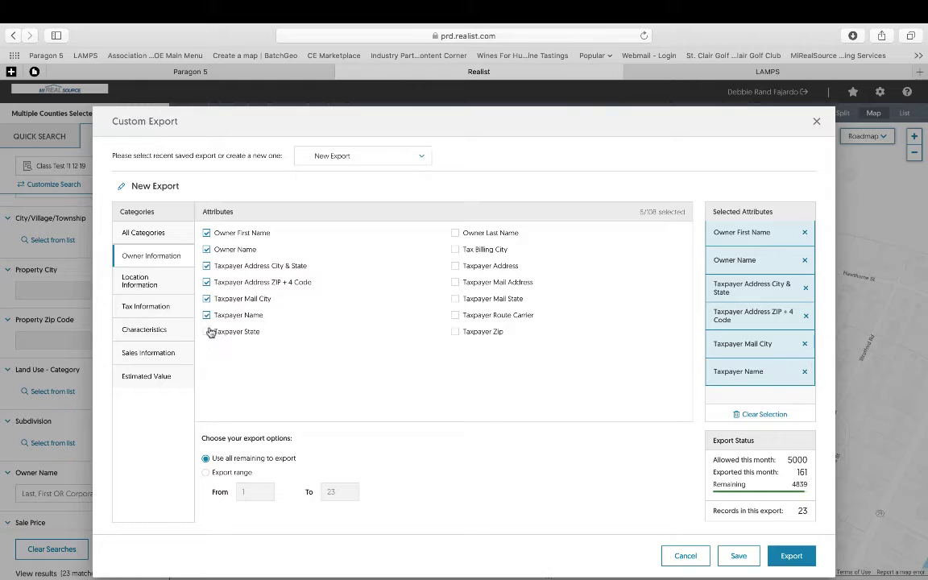
click(207, 331)
Step: Add Owner Last Name, Tax Billing City, and Taxpayer Address, Mail Address, Mail State, Route Carrier and Zip to the custom export
click(455, 233)
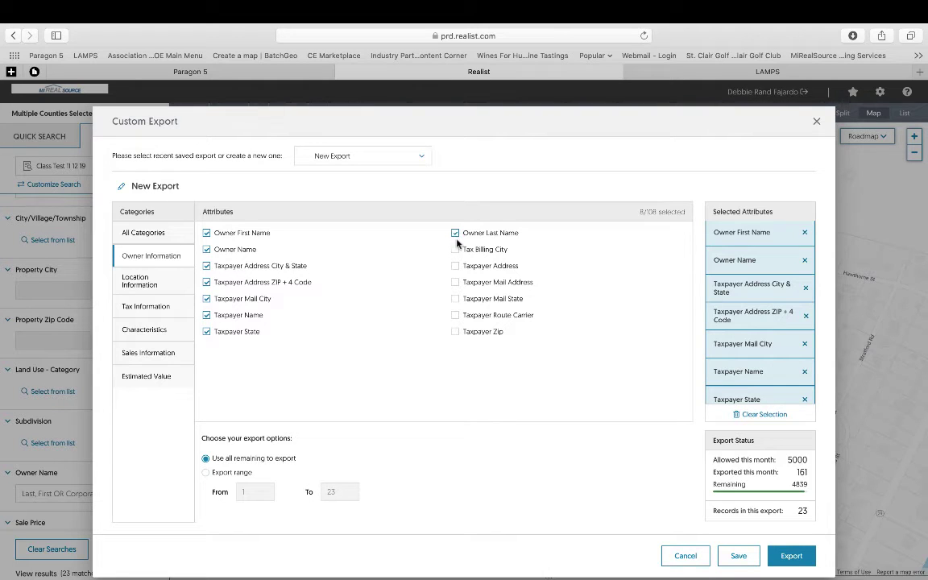
click(456, 250)
click(455, 266)
click(455, 282)
click(455, 299)
click(456, 332)
click(455, 316)
Step: Export all remaining records with the selected attributes and open the downloaded export_20200611084641.csv in Excel, moving its window fully into view
scroll(752, 316, up, 2)
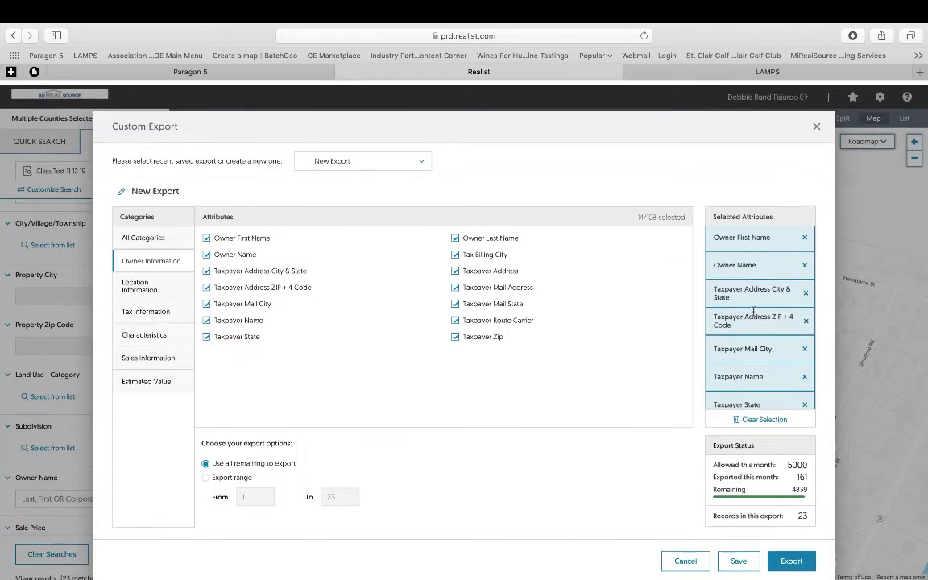
scroll(751, 306, down, 5)
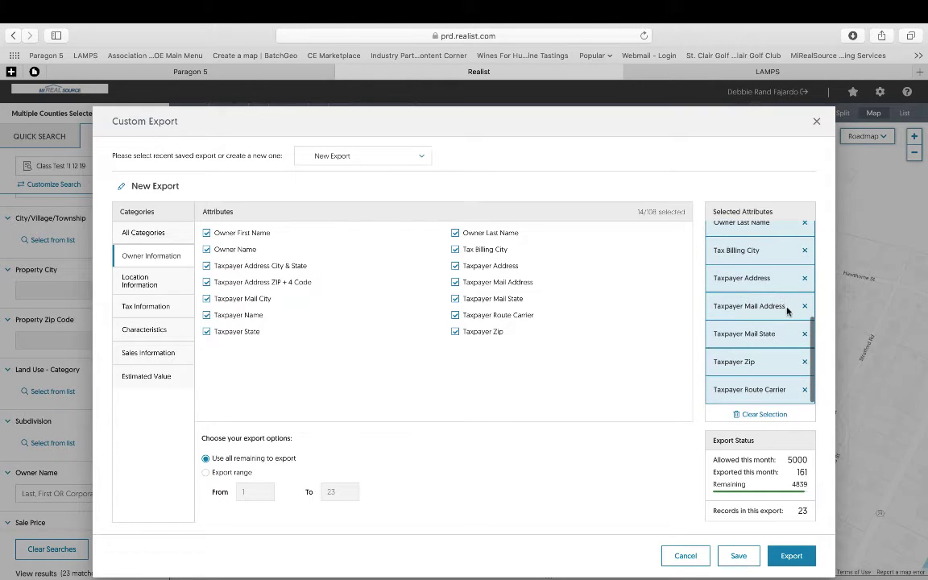
click(789, 555)
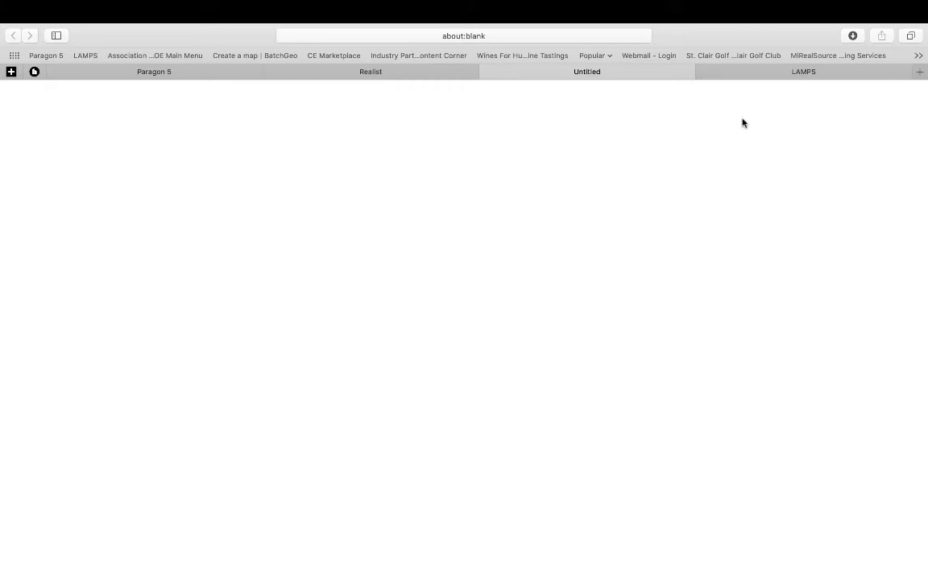
click(854, 36)
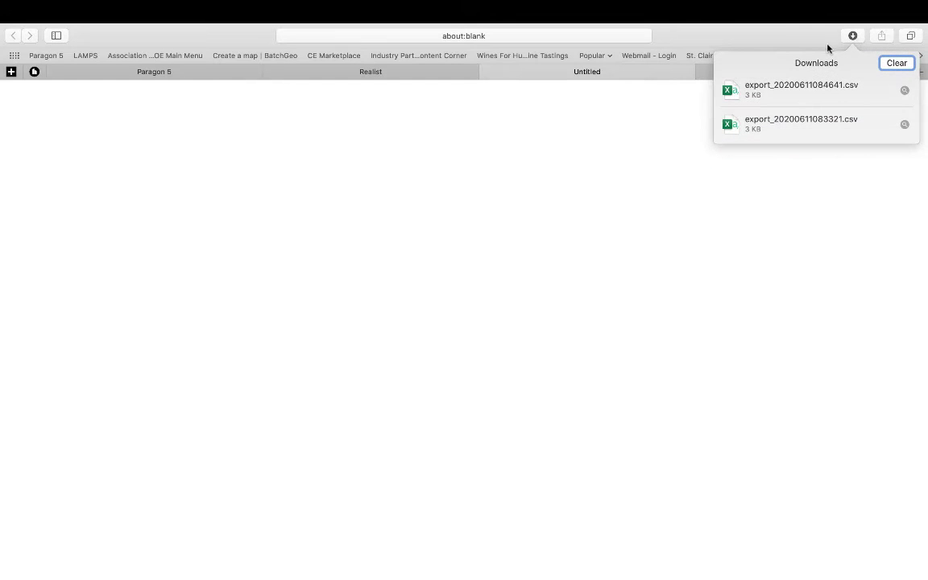
double_click(762, 91)
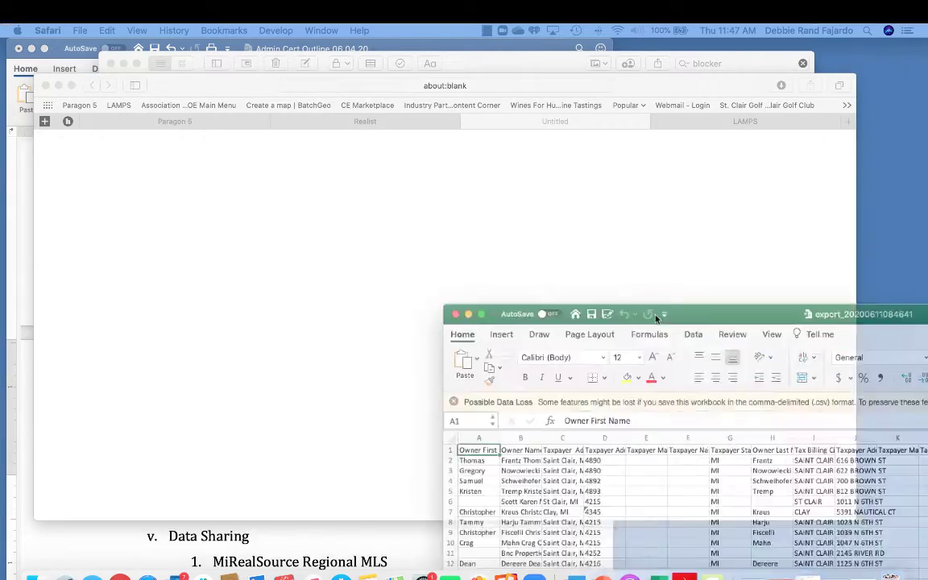
drag(657, 318, 348, 72)
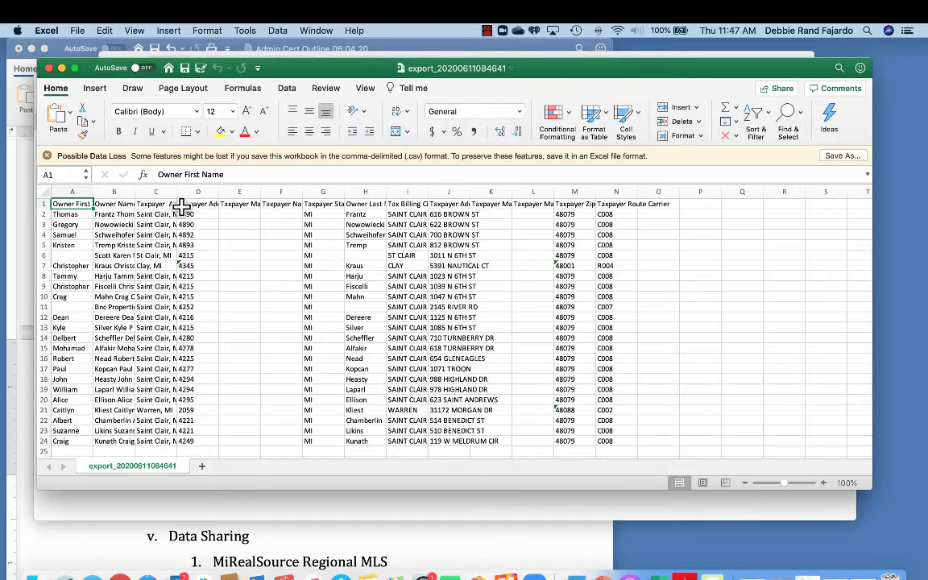
Step: Switch back to Realist in Safari and generate Avery 5160 labels with tax billing addresses and the Show Current Owner option
key(ctrl+Up)
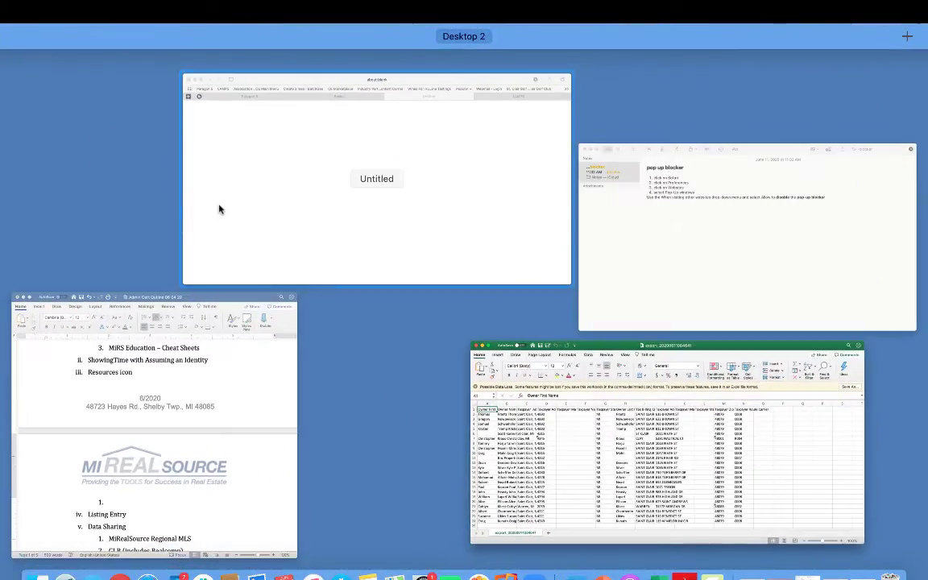
click(219, 209)
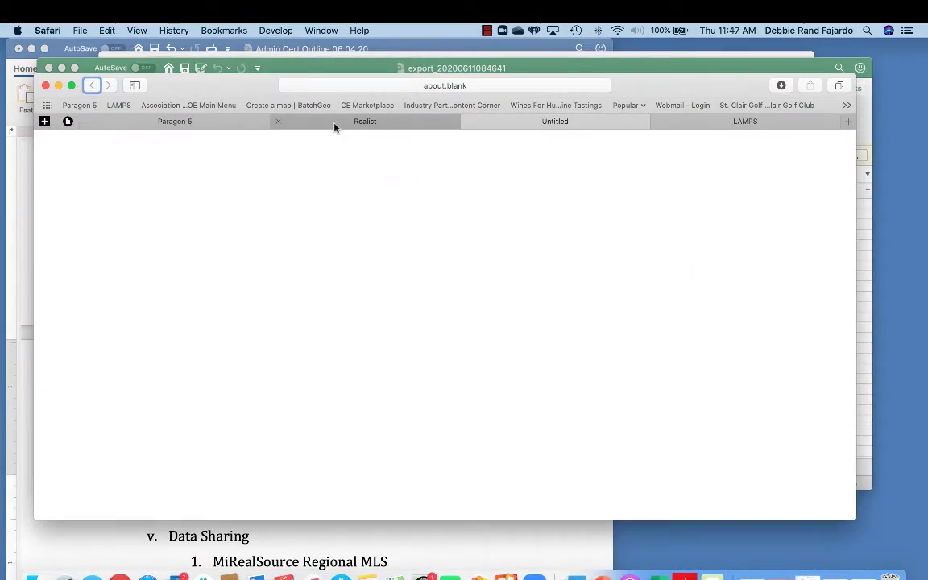
click(334, 123)
key(ctrl+super+f)
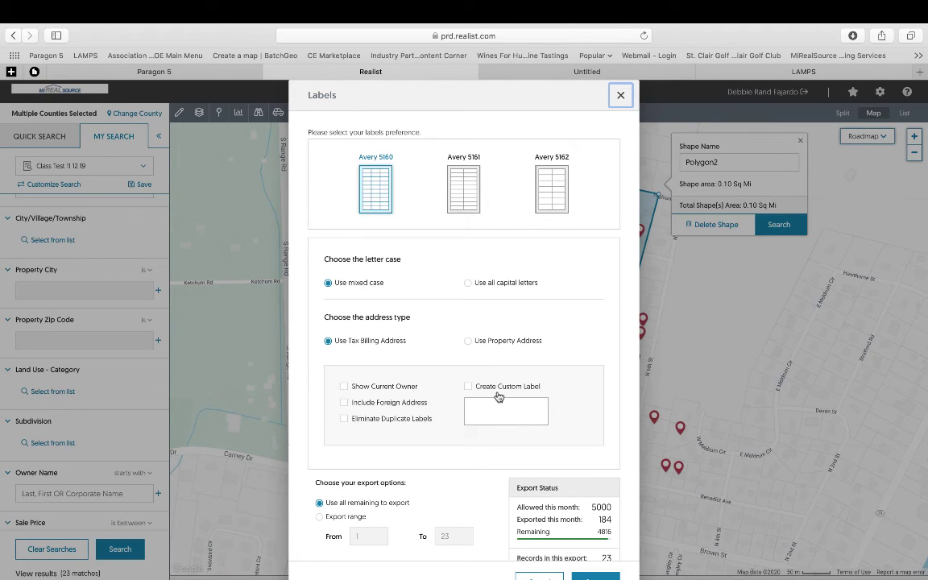
click(379, 386)
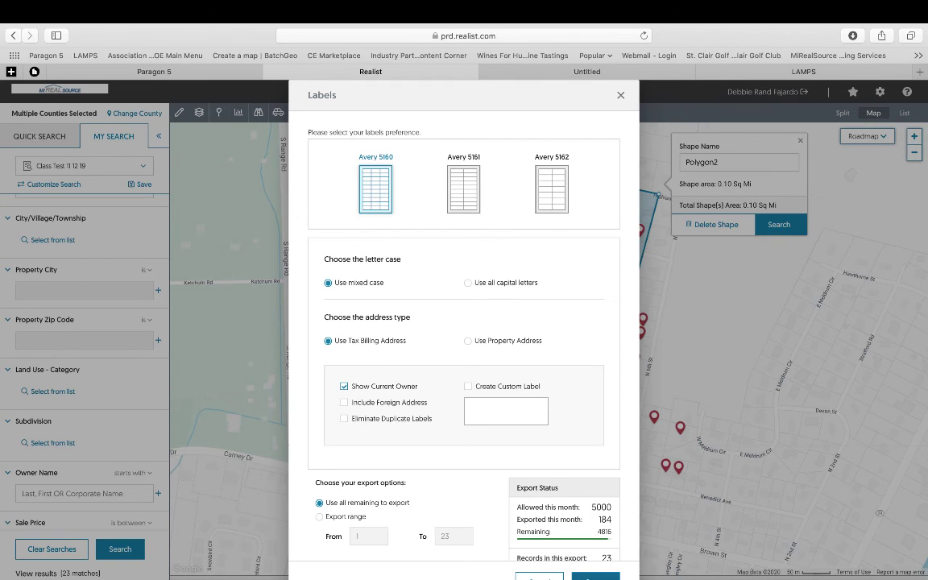
click(595, 577)
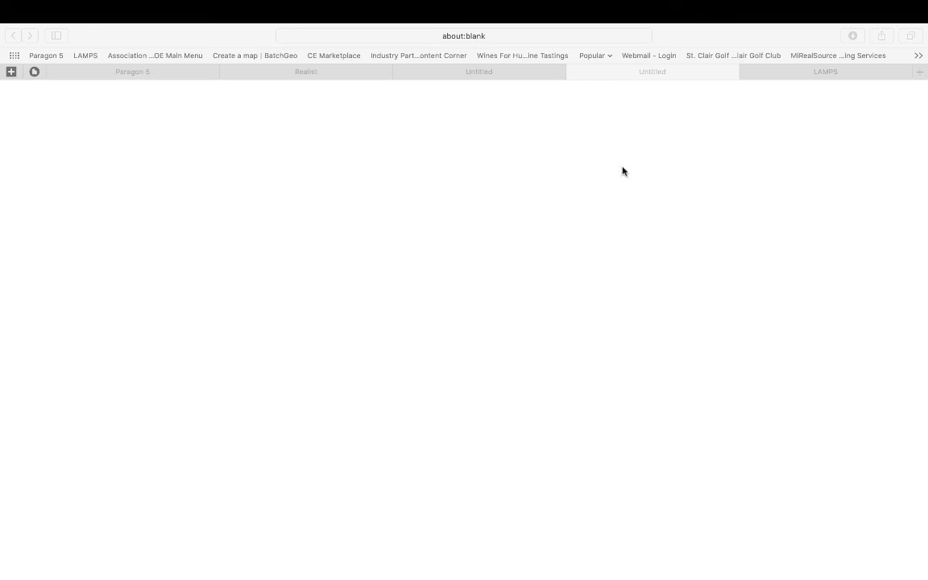
Step: Exit the browser's full-screen view and bring the generated mailing labels document into view
key(ctrl+super+f)
drag(718, 306, 324, 70)
click(287, 68)
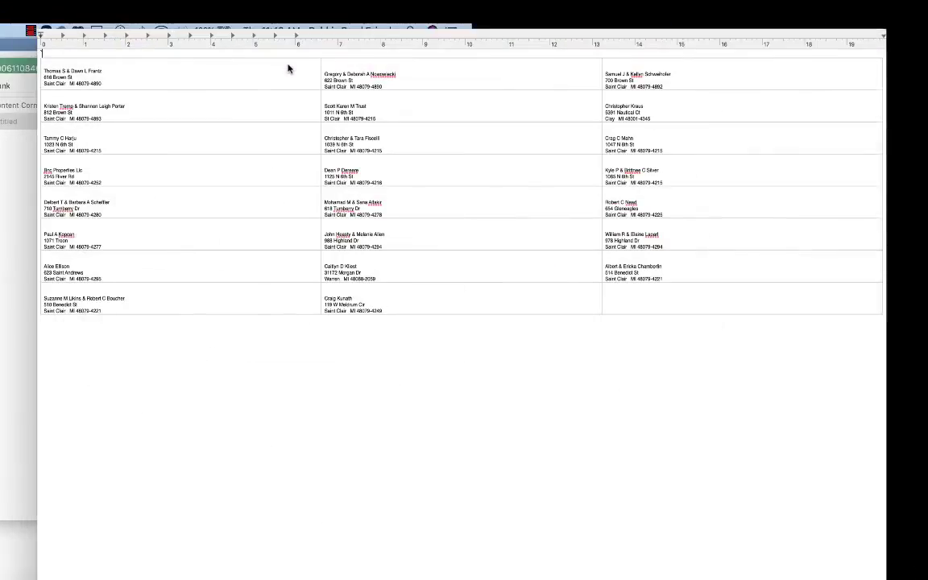